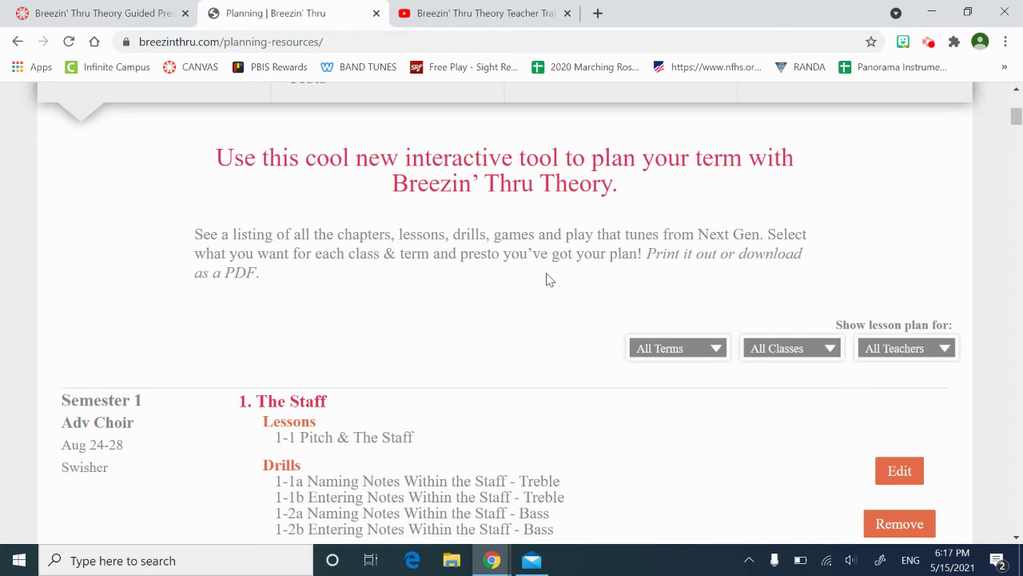
- Look through the planned lessons and drills for each class on the planning page, from Semester 1 to the last module
scroll(548, 279, down, 15)
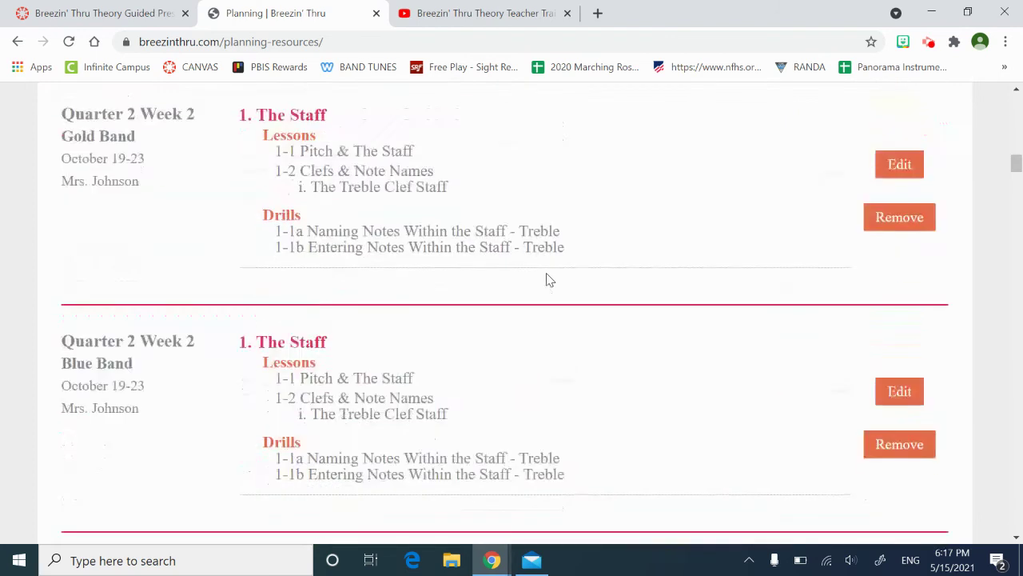
scroll(549, 279, up, 2)
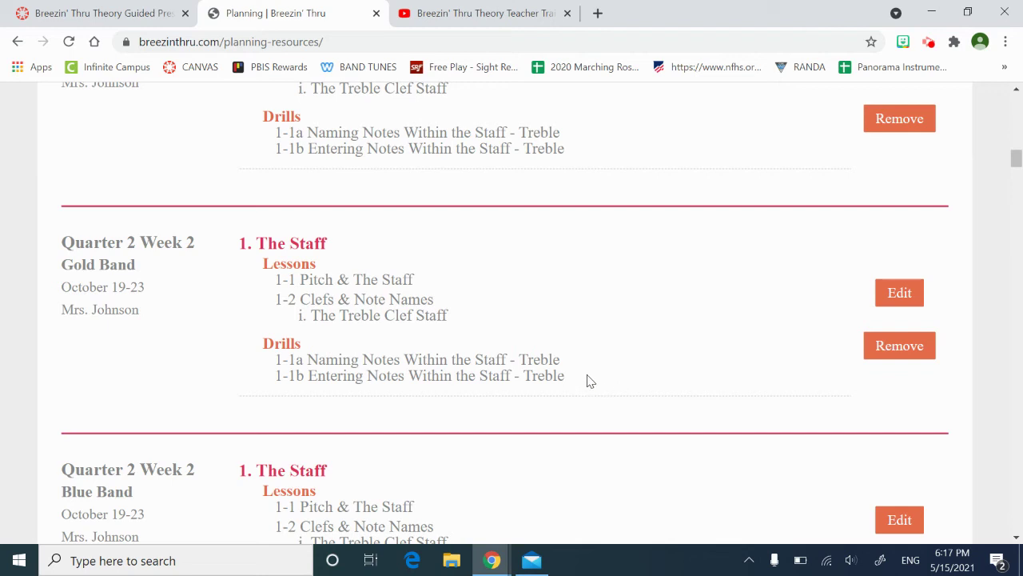
scroll(503, 328, down, 1)
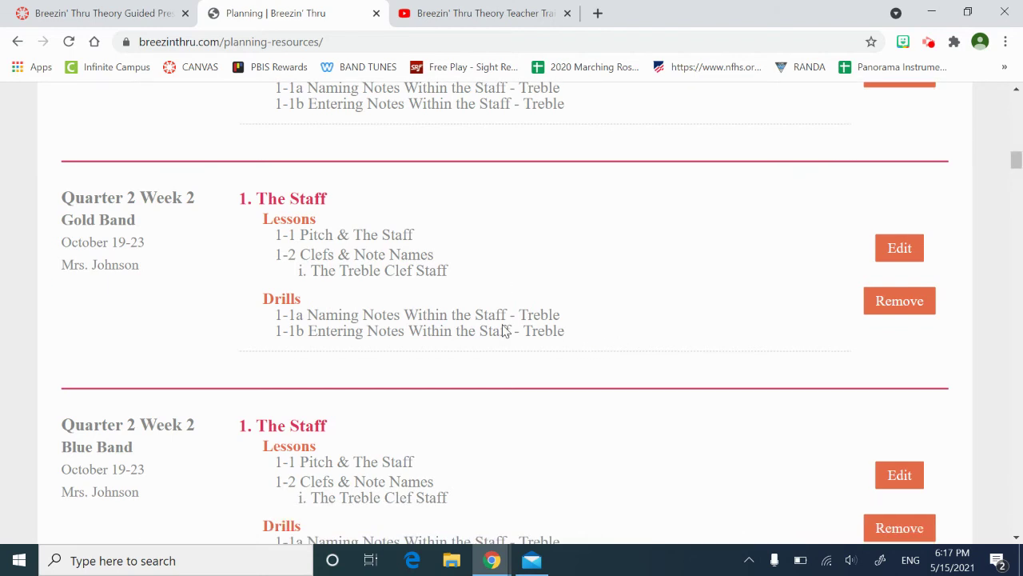
scroll(504, 331, down, 10)
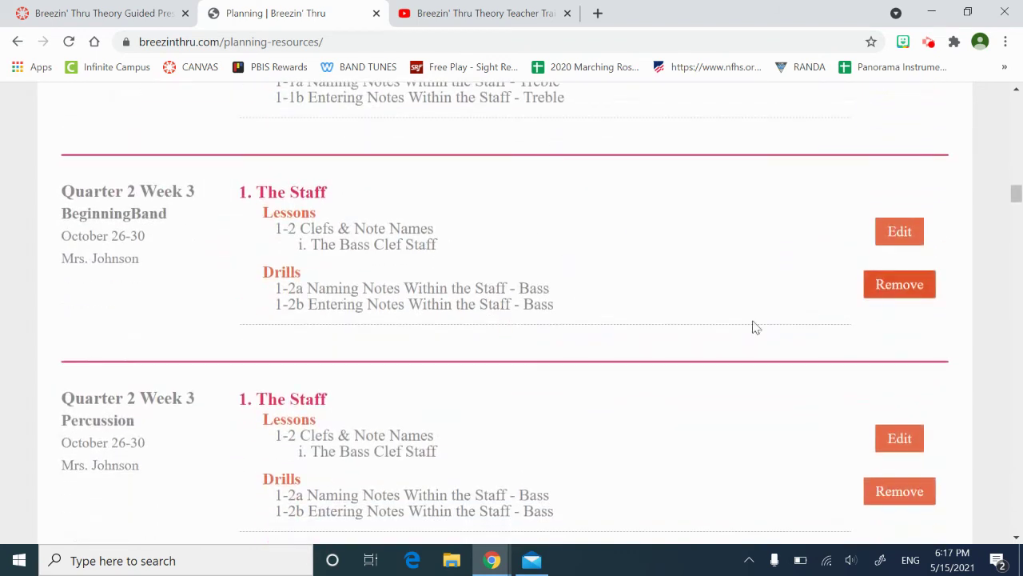
scroll(761, 294, up, 3)
scroll(761, 294, up, 4)
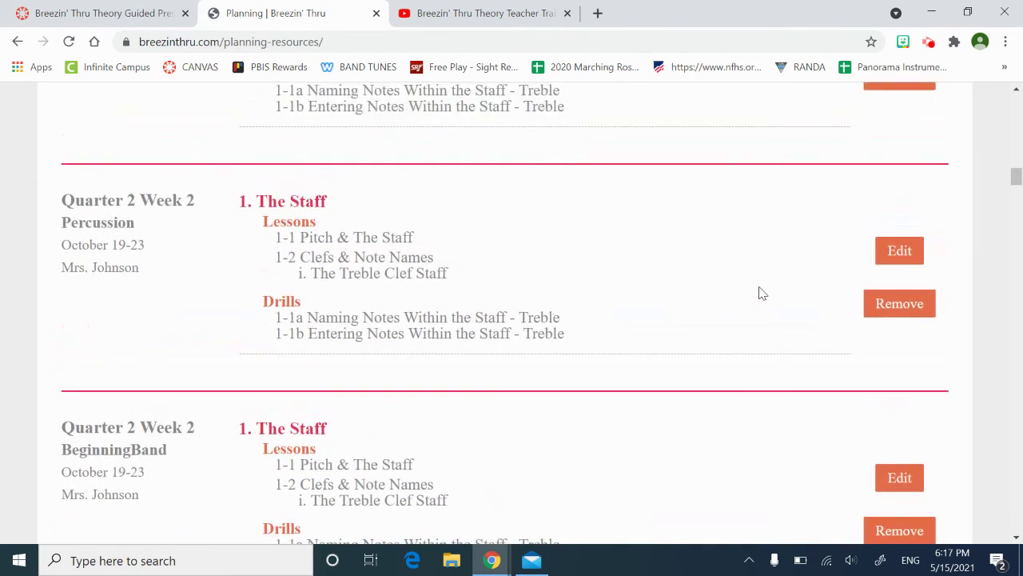
scroll(760, 293, down, 8)
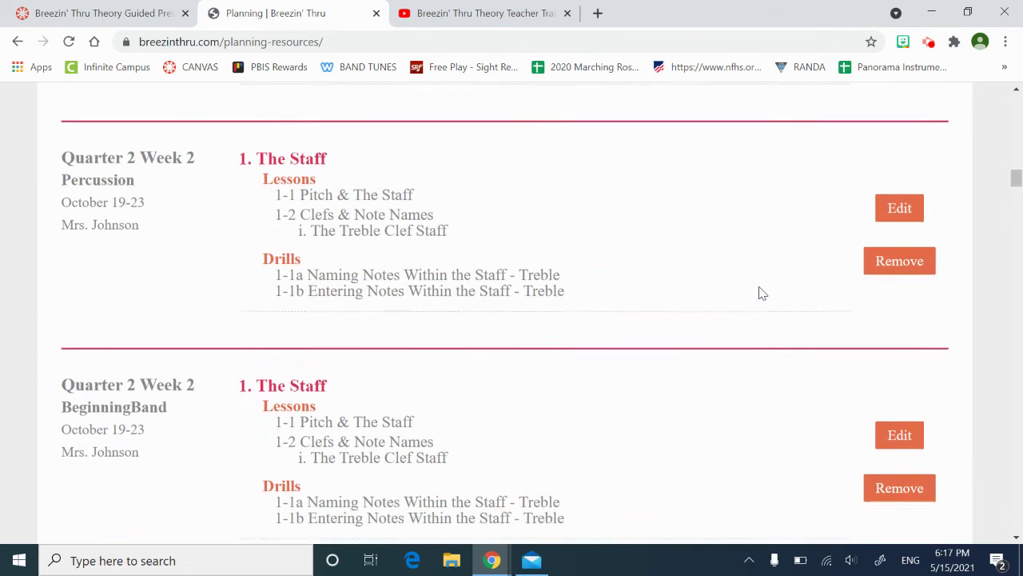
scroll(761, 293, down, 8)
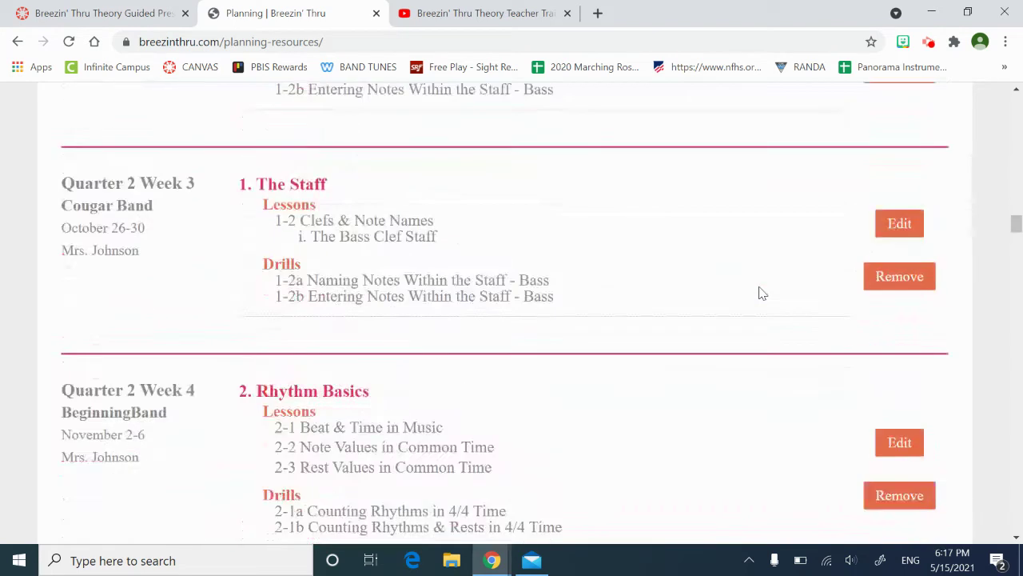
scroll(761, 294, down, 18)
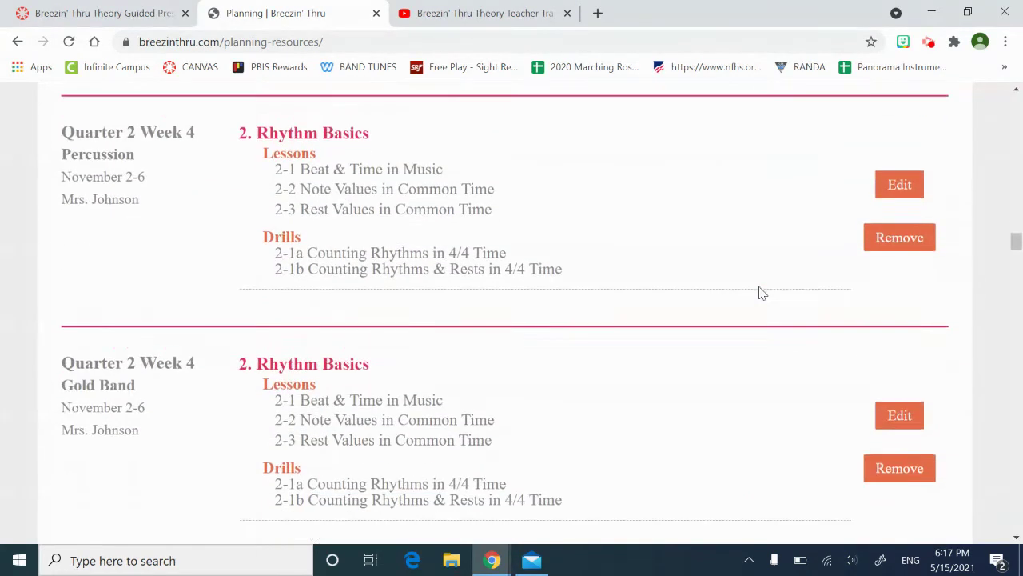
scroll(761, 293, down, 20)
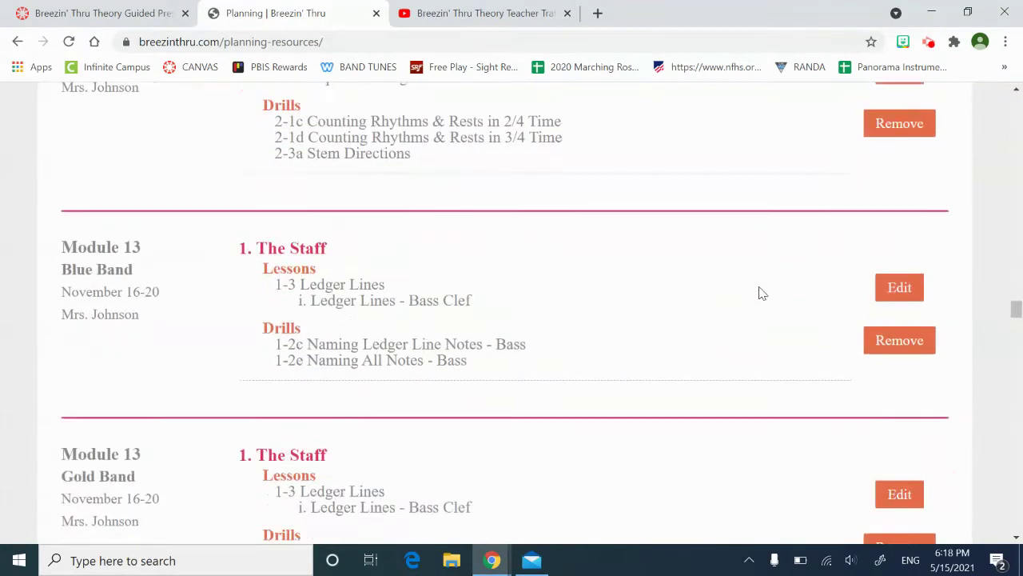
scroll(761, 294, down, 20)
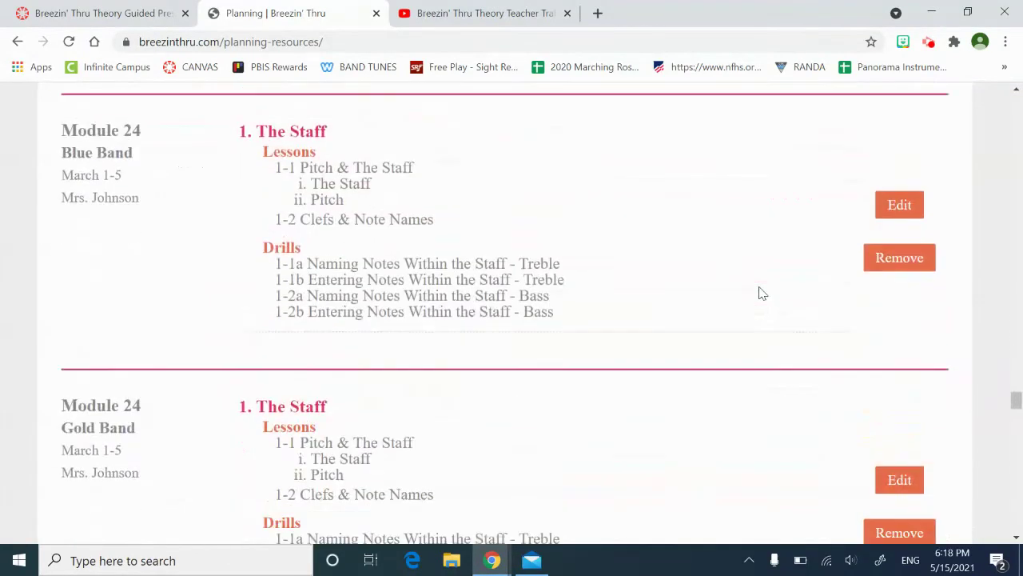
scroll(761, 293, down, 5)
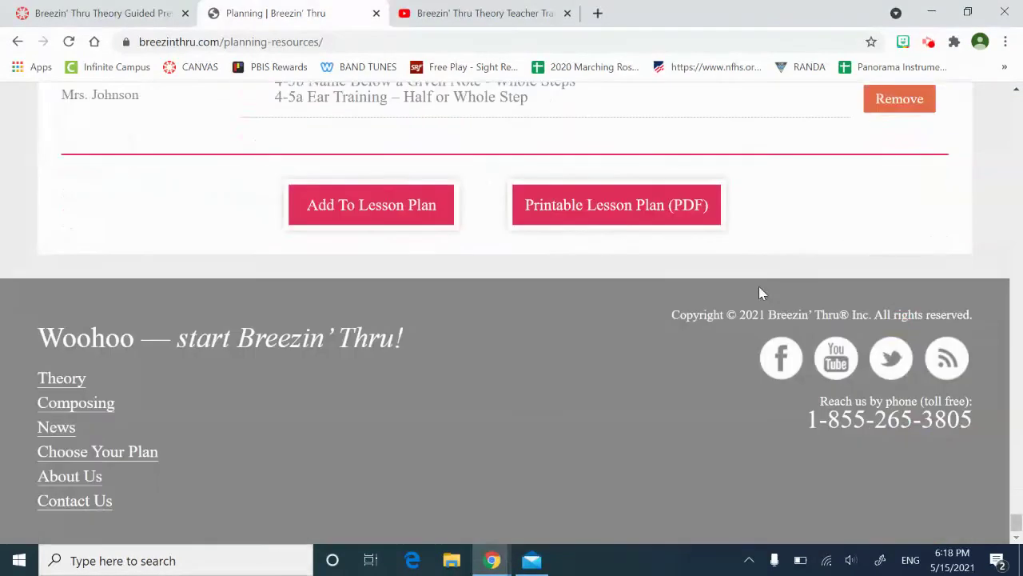
- Select the Module 28 Cougar Band plan text from "4. The Piano Keyboard" through drill 4-2b, without the class details
scroll(761, 294, up, 5)
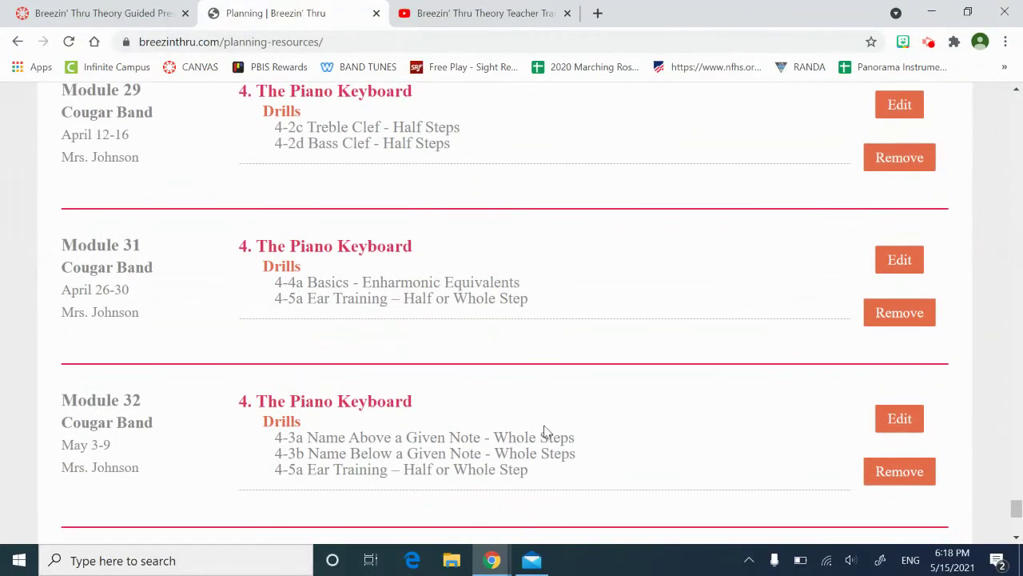
scroll(327, 400, down, 2)
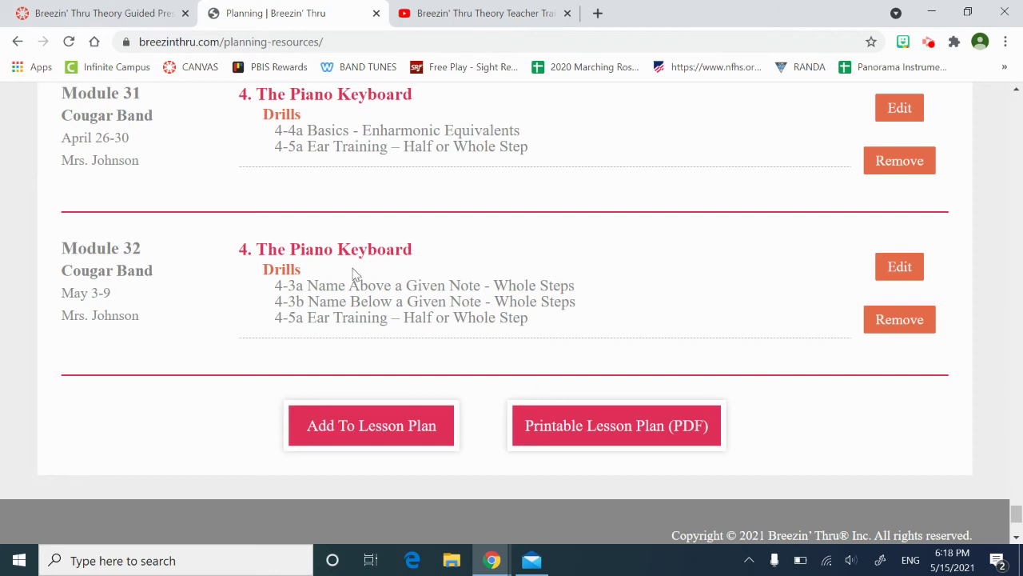
scroll(354, 274, up, 3)
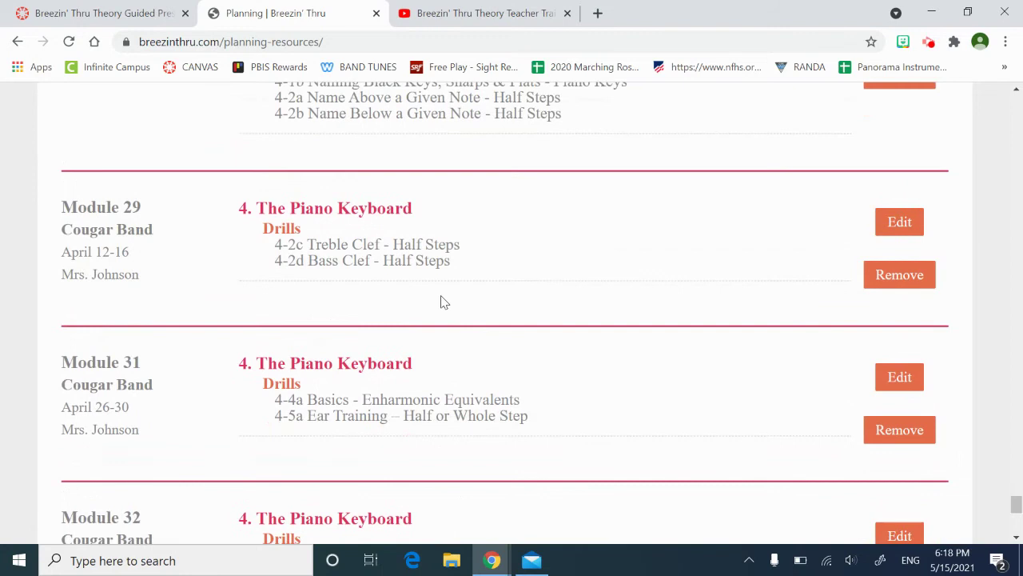
scroll(442, 301, up, 2)
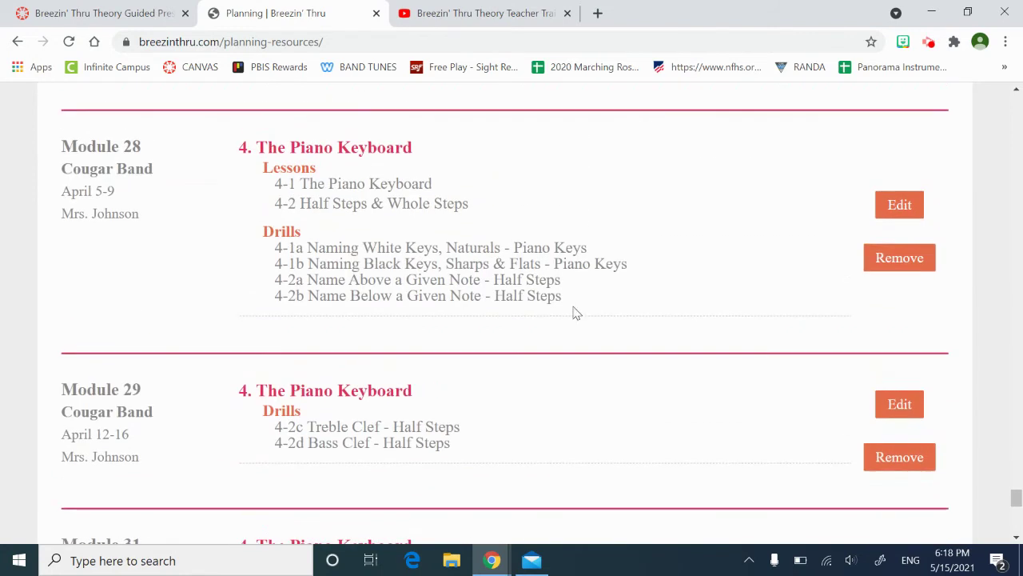
drag(580, 304, 237, 148)
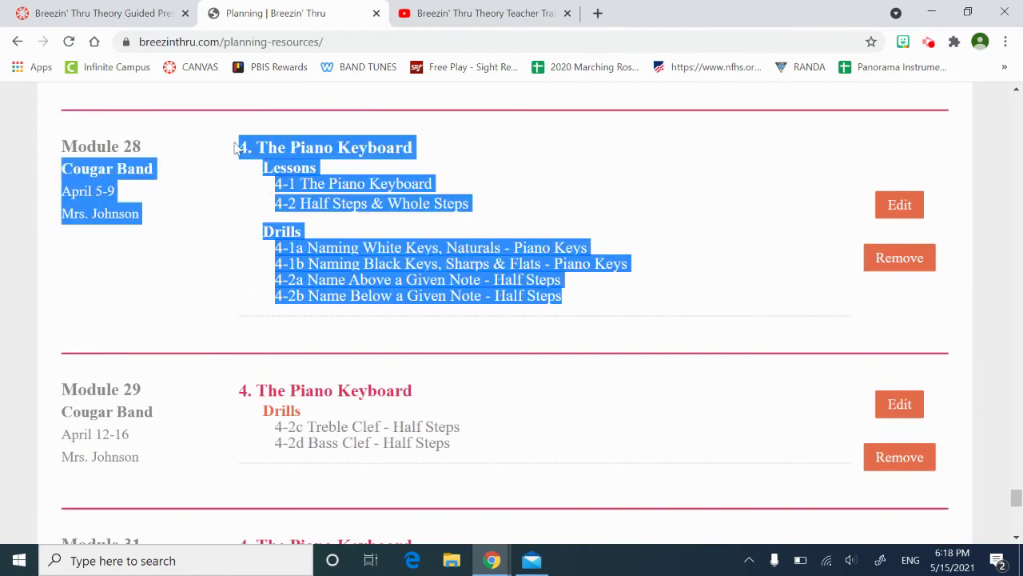
click(334, 195)
drag(594, 296, 242, 148)
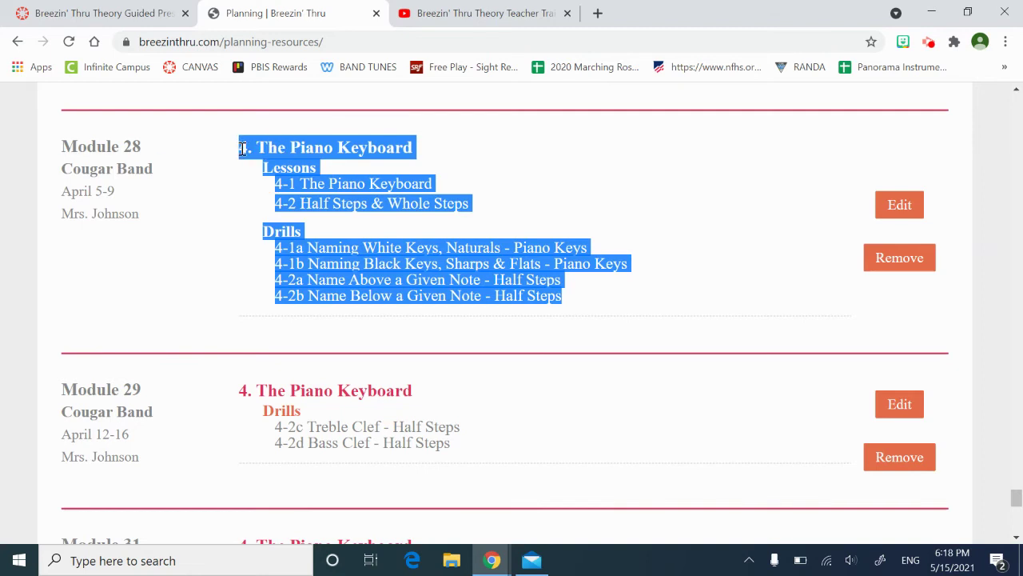
- Open Canvas in a new browser tab and go to the modules of the BAND ADV course
click(598, 13)
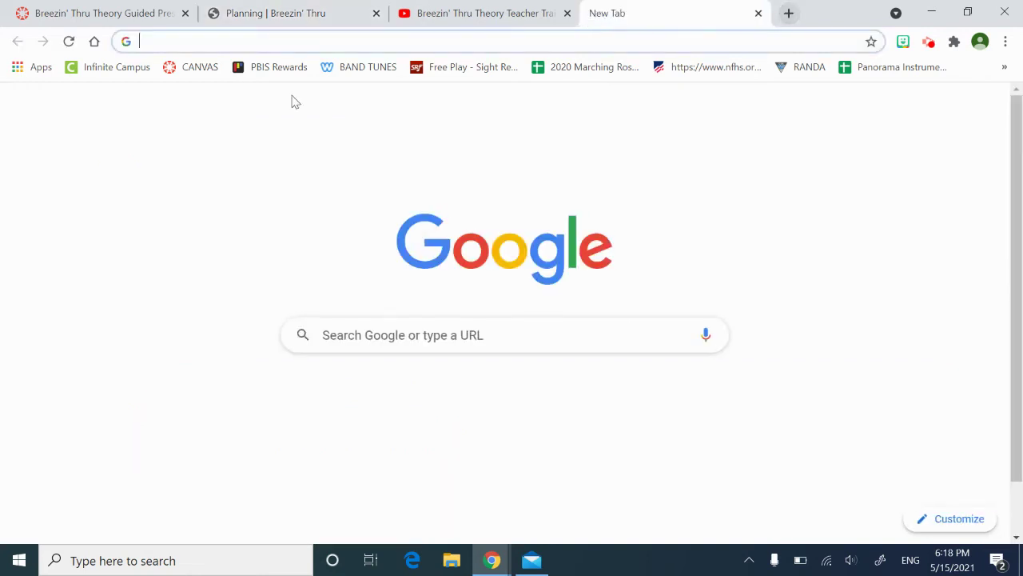
click(200, 67)
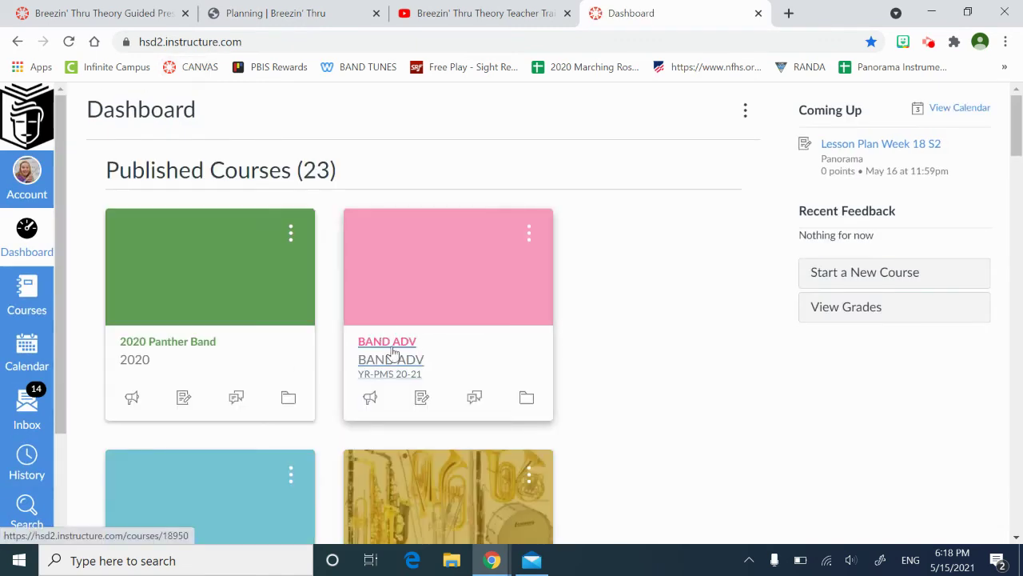
click(392, 352)
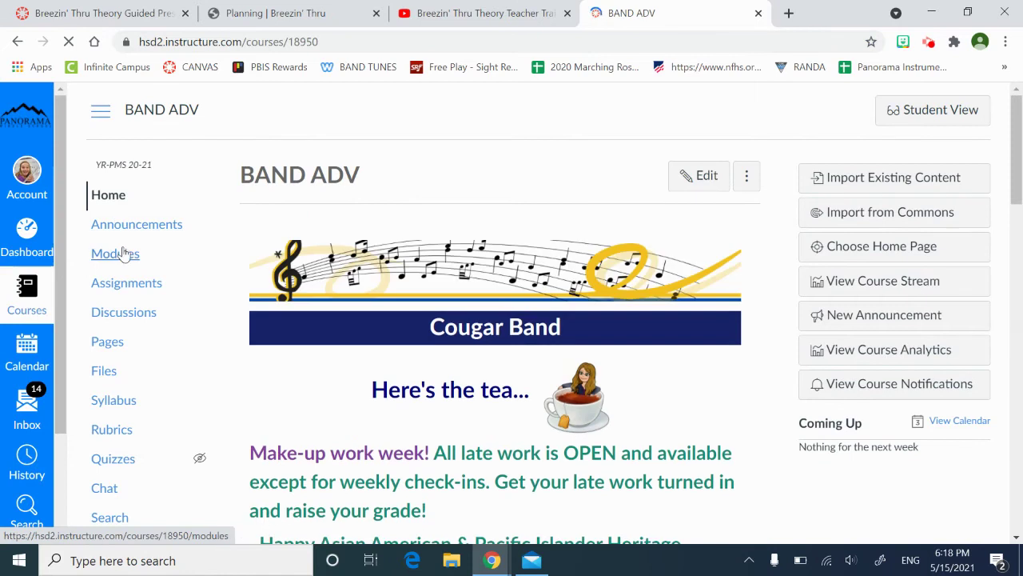
click(123, 252)
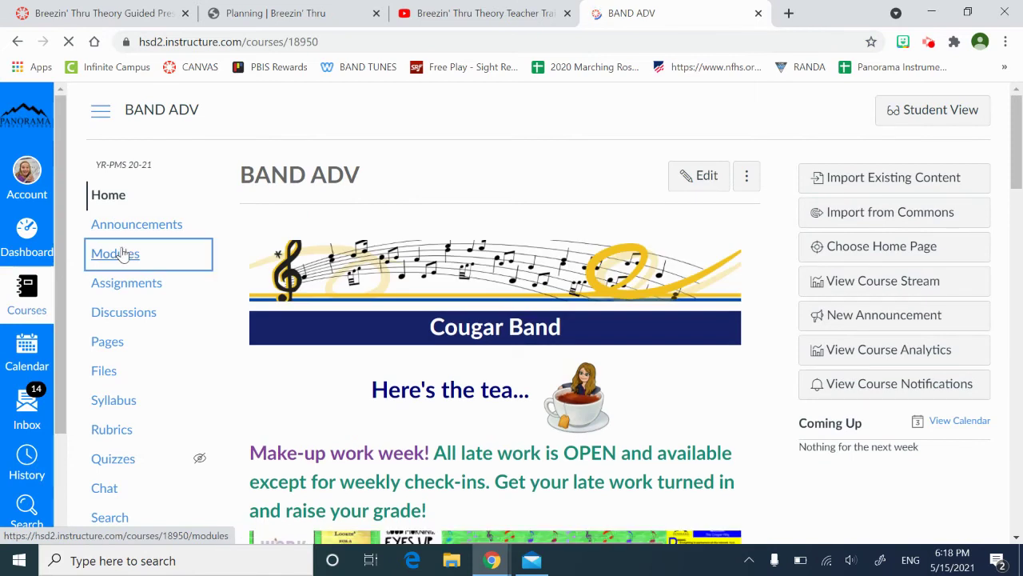
- Find Module 31 in the course modules and open its "Breezin' Thru Theory Chapter 4 Week 3" assignment
scroll(527, 439, down, 4)
scroll(528, 439, down, 5)
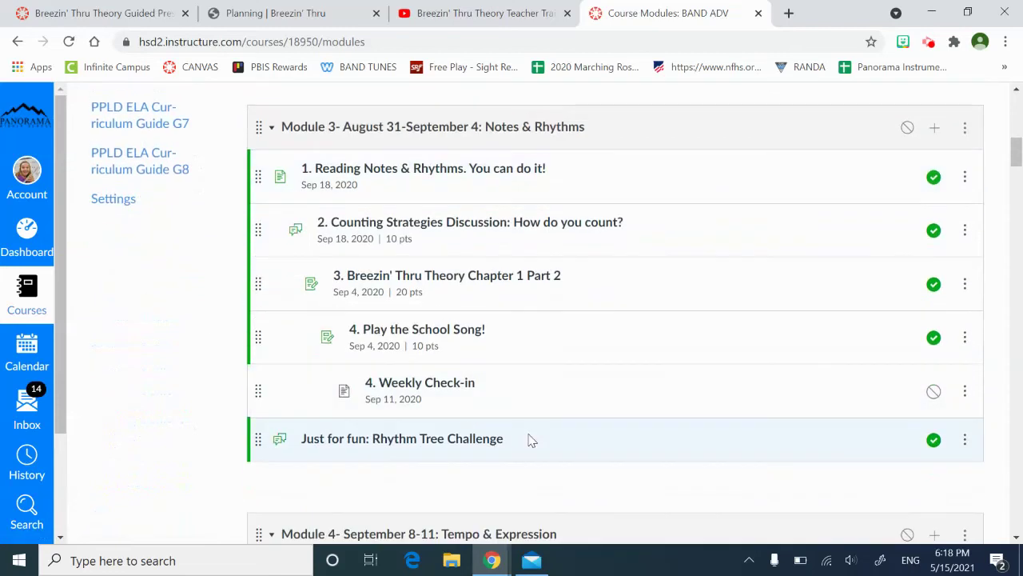
scroll(633, 368, up, 2)
scroll(634, 368, down, 20)
scroll(634, 367, down, 20)
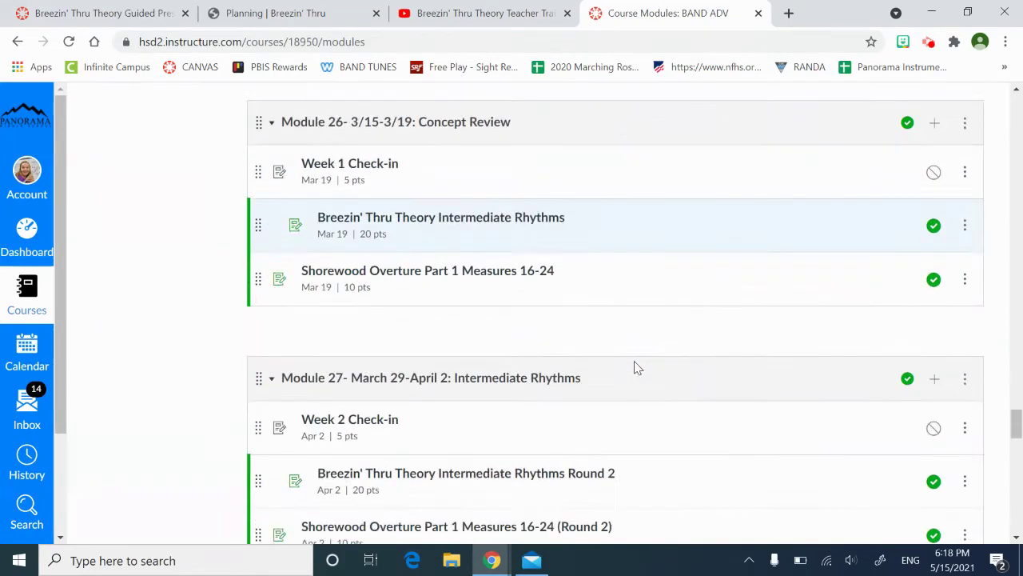
scroll(637, 367, down, 7)
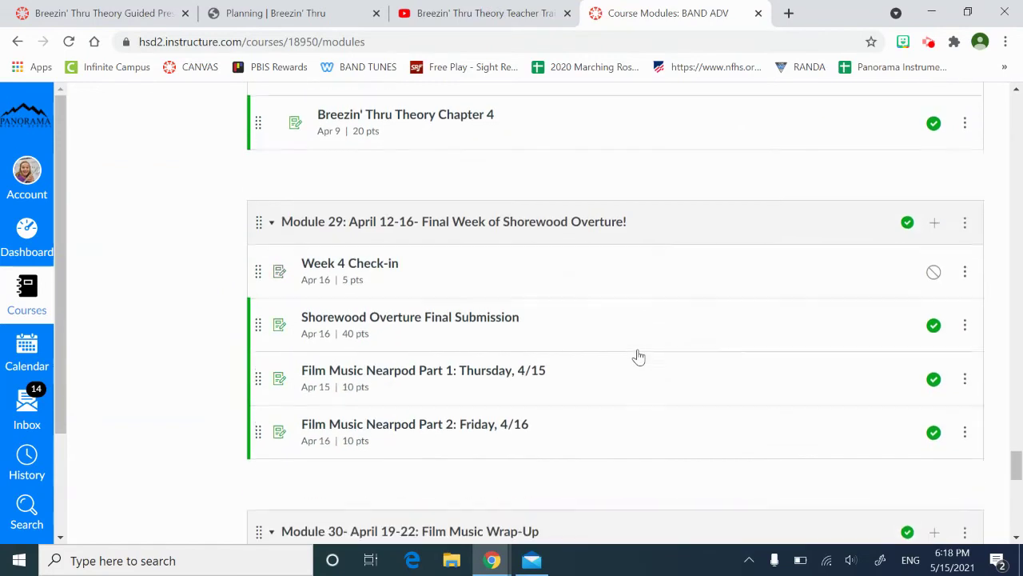
scroll(637, 356, down, 4)
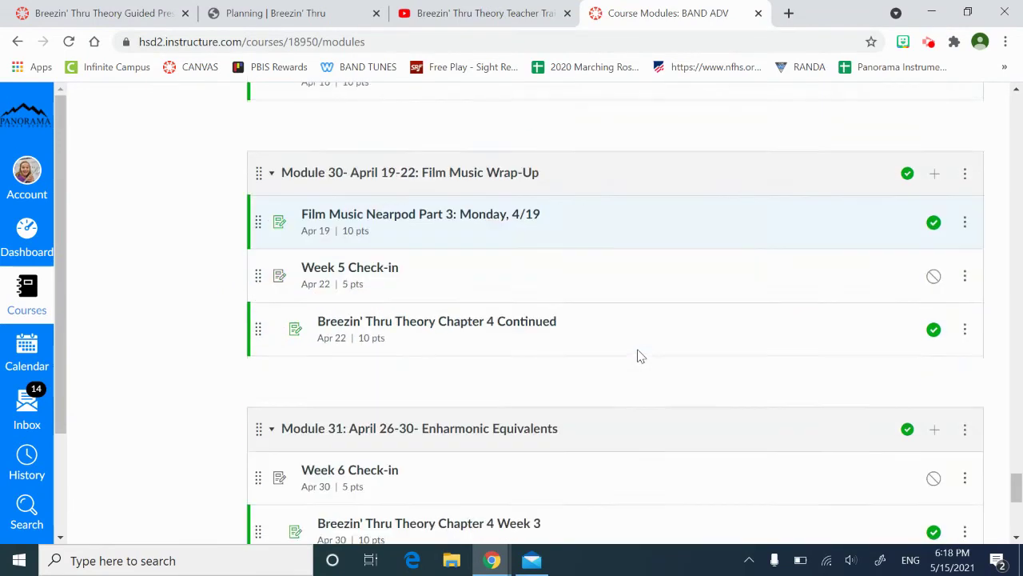
scroll(637, 356, down, 1)
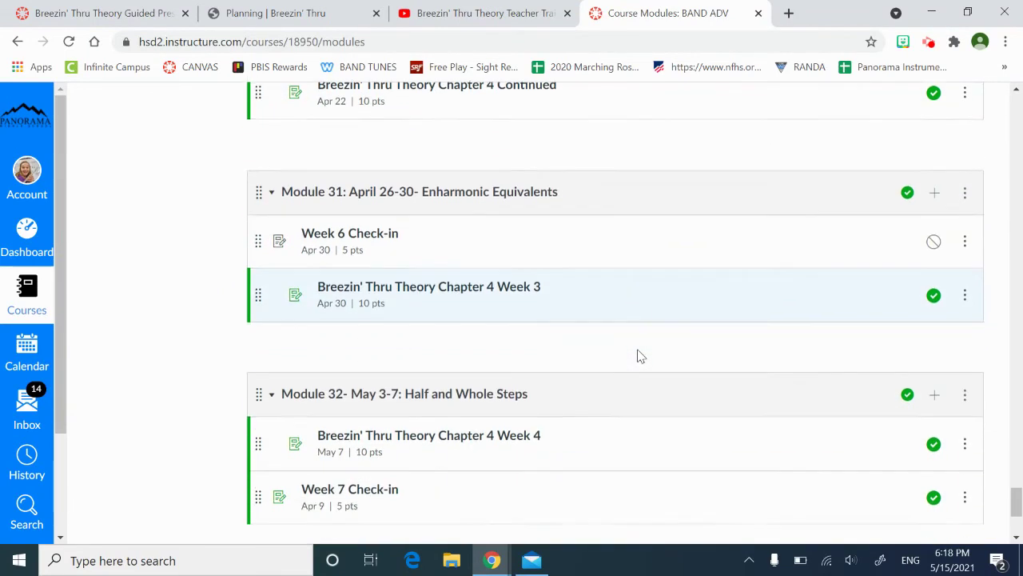
click(498, 293)
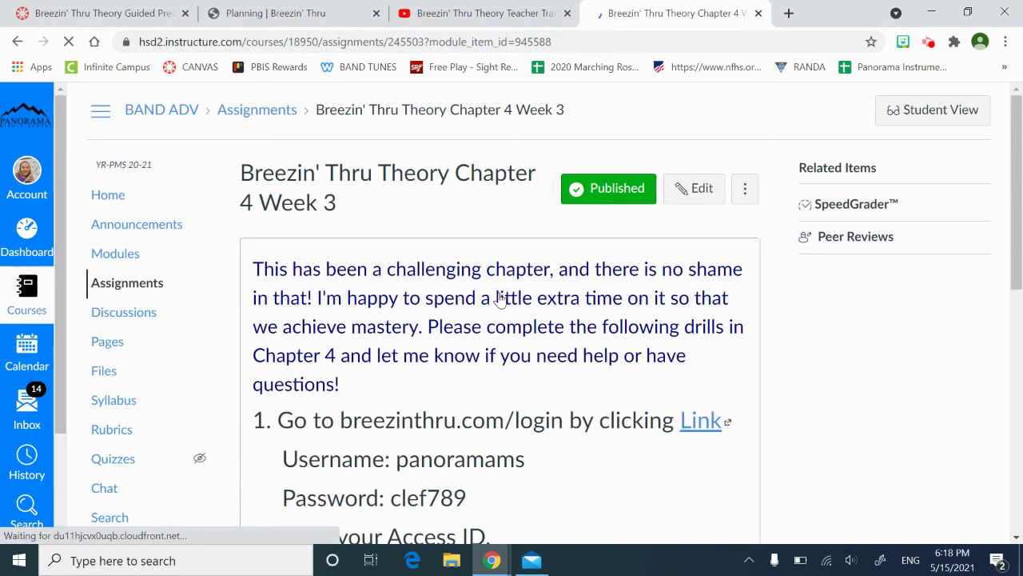
- Review the assignment's introduction and login instructions, and highlight the paragraph about a forgotten Access ID
scroll(498, 297, down, 2)
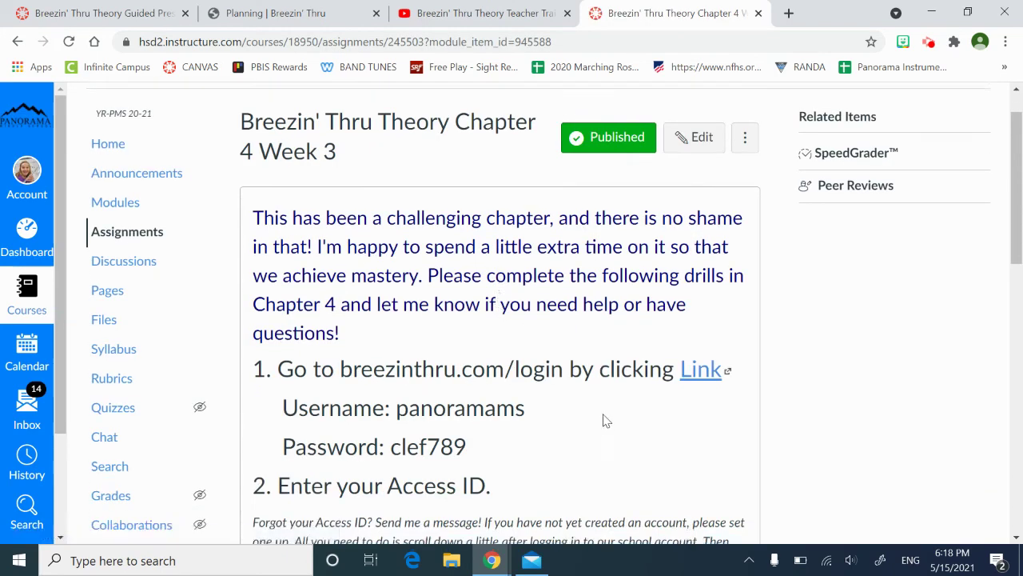
scroll(557, 352, down, 1)
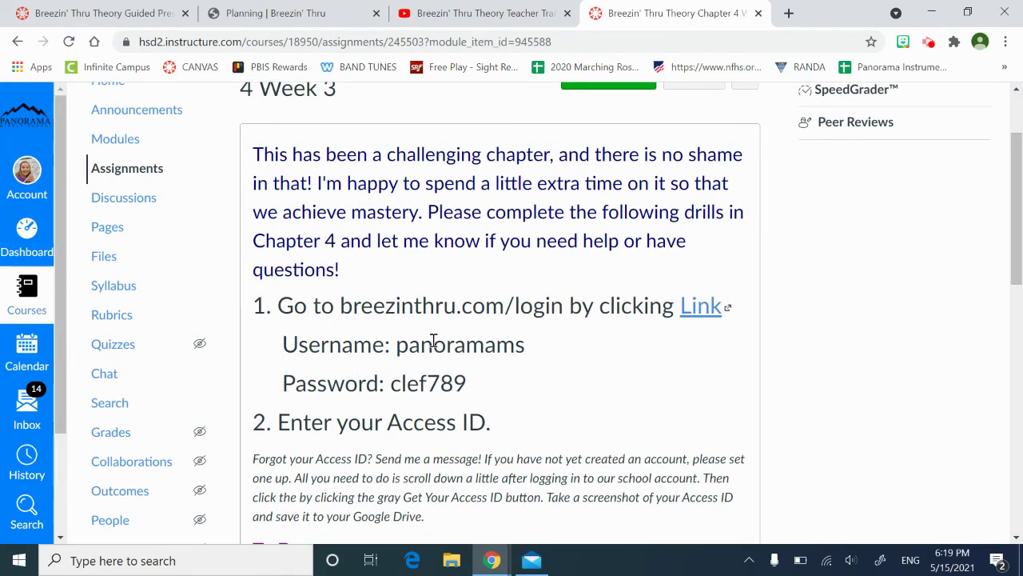
scroll(539, 391, down, 3)
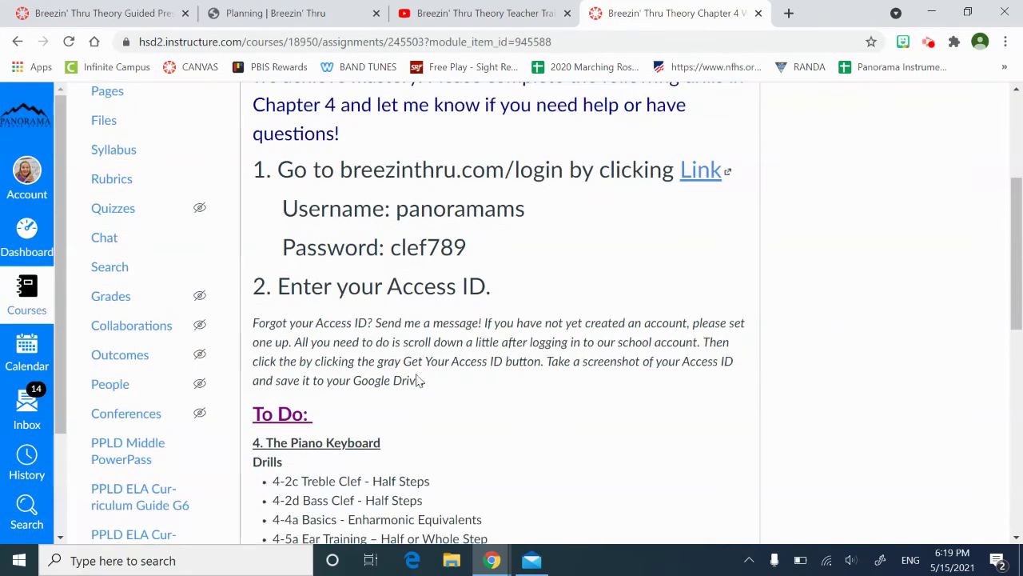
drag(426, 381, 250, 332)
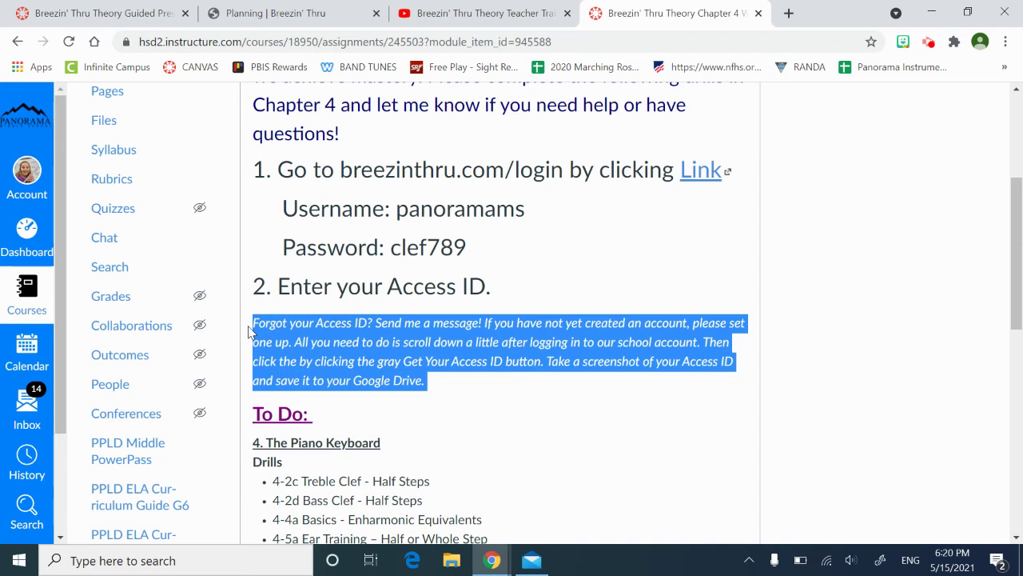
- Clear the text highlight and examine the assignment's To Do drill list and the Piano Keys and Notes image
scroll(248, 331, down, 2)
click(448, 376)
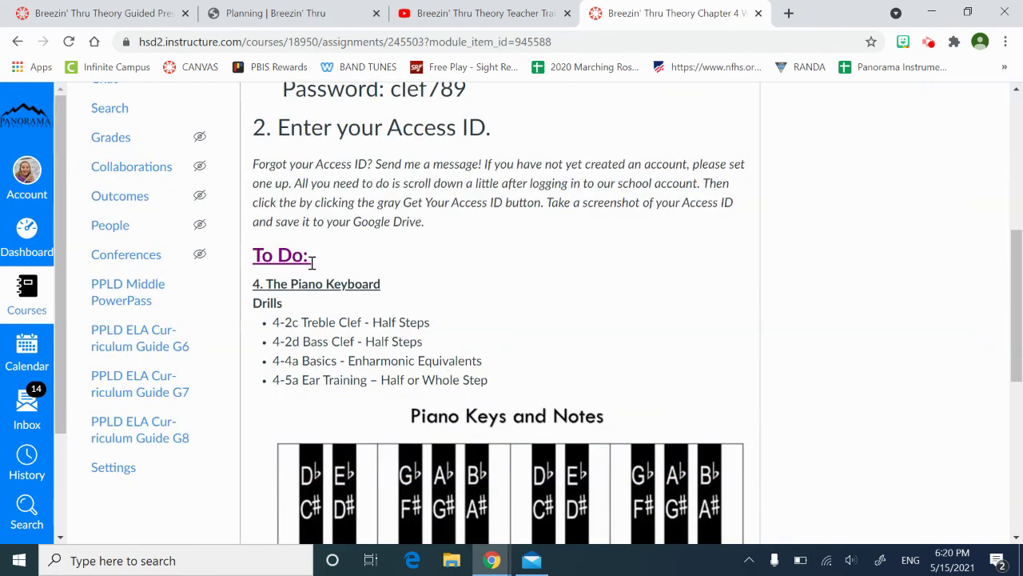
scroll(383, 292, down, 1)
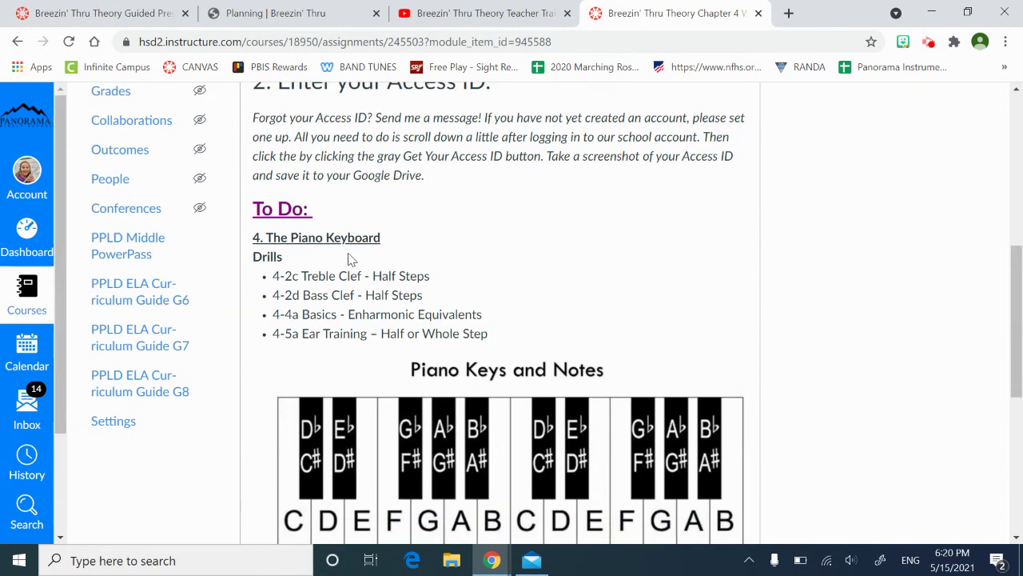
scroll(438, 296, down, 2)
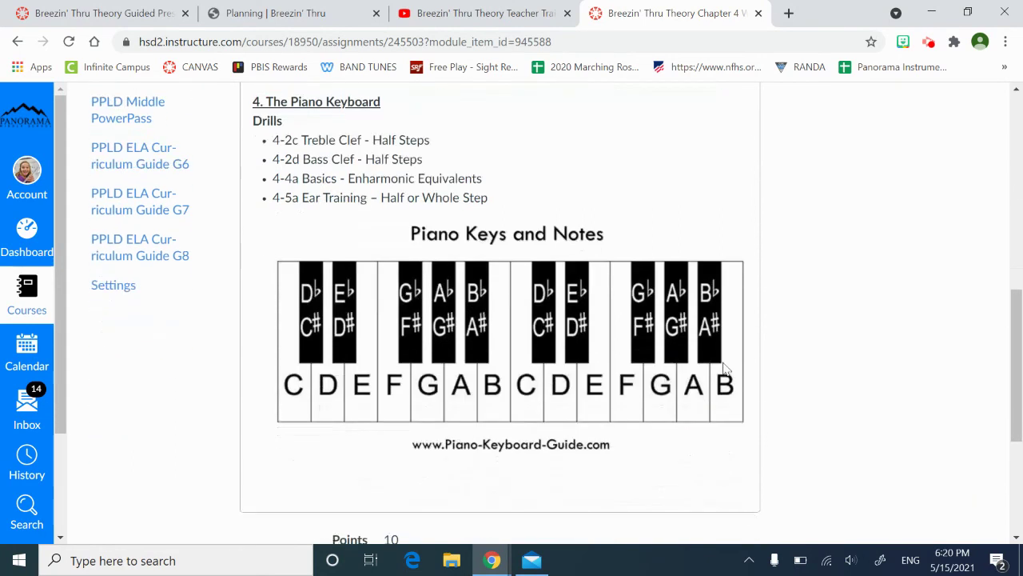
scroll(516, 275, up, 1)
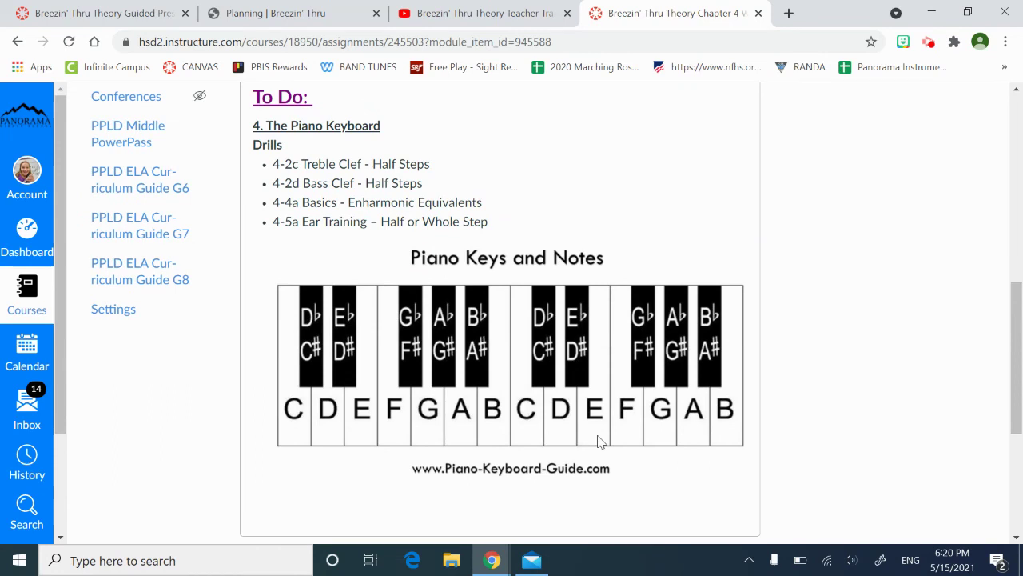
- Review the Chapter 4 Week 3 assignment again, from its introduction and login instructions to the To Do list of Piano Keyboard drills
scroll(600, 441, up, 6)
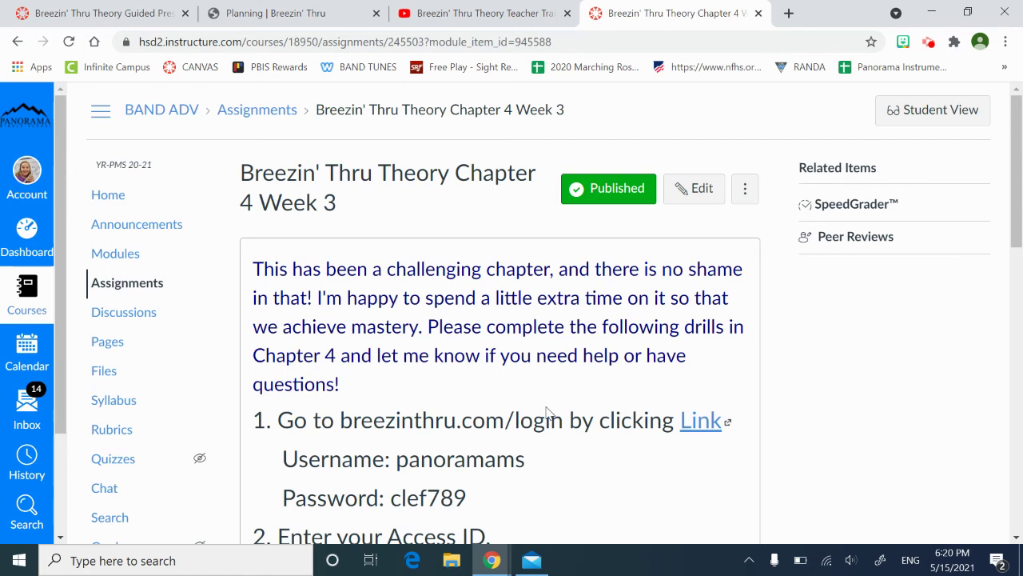
scroll(548, 412, down, 6)
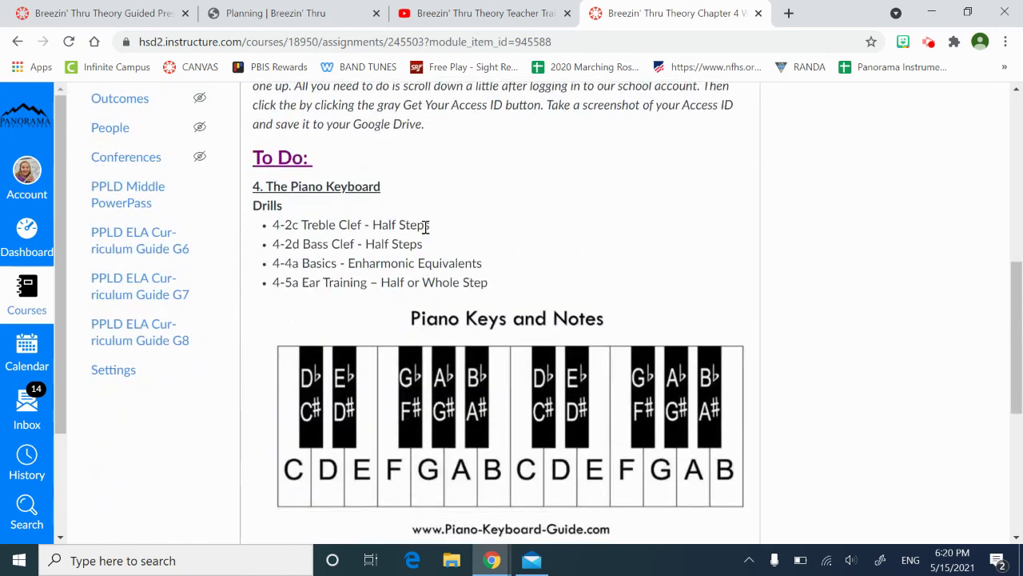
double_click(423, 226)
click(498, 237)
scroll(496, 281, up, 1)
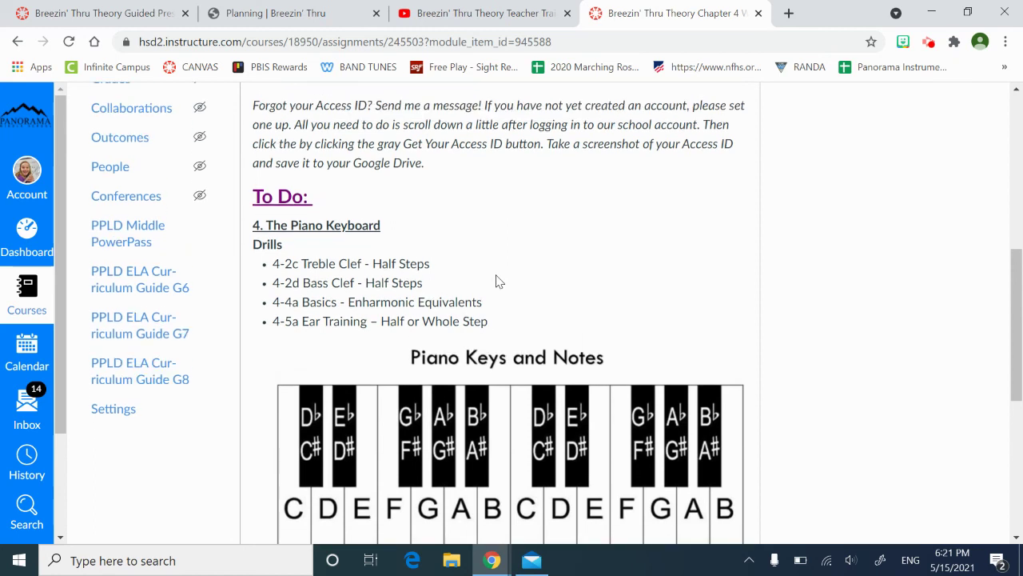
scroll(496, 281, up, 6)
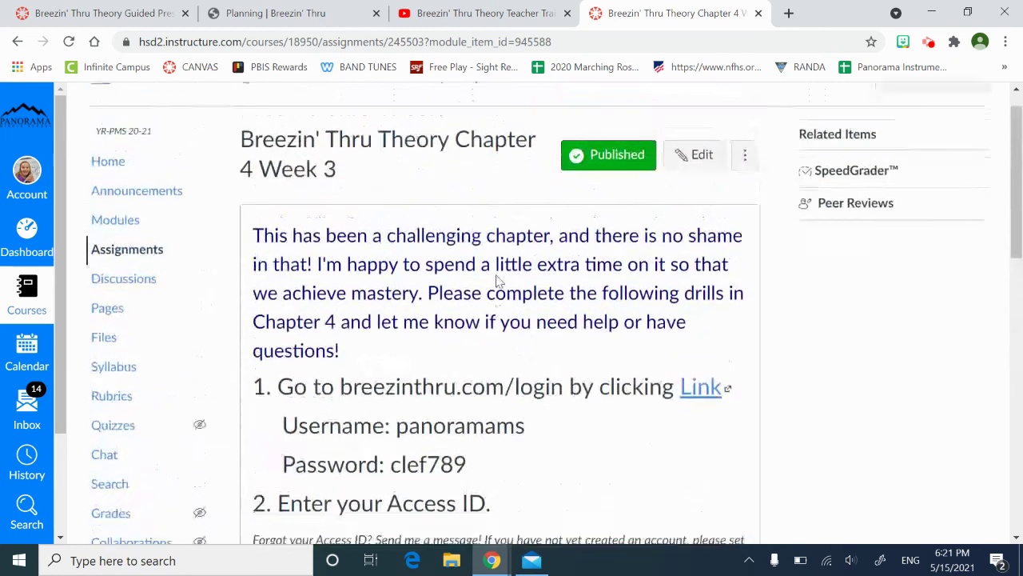
scroll(495, 280, up, 1)
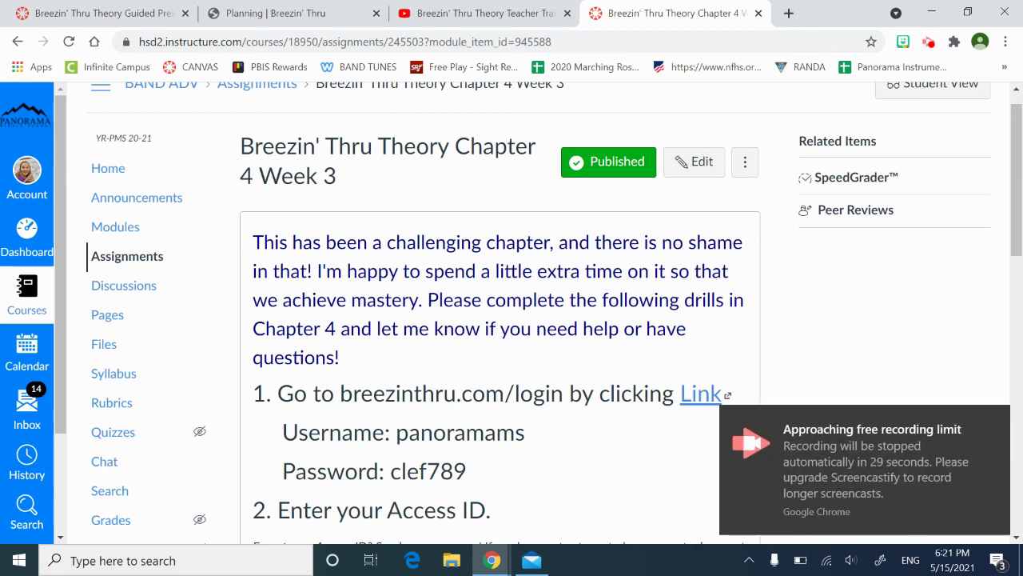
- Dismiss the recording limit notification, view the Breezin' Thru Theory Guided Presentation page briefly, and return to the Chapter 4 Week 3 assignment
click(997, 424)
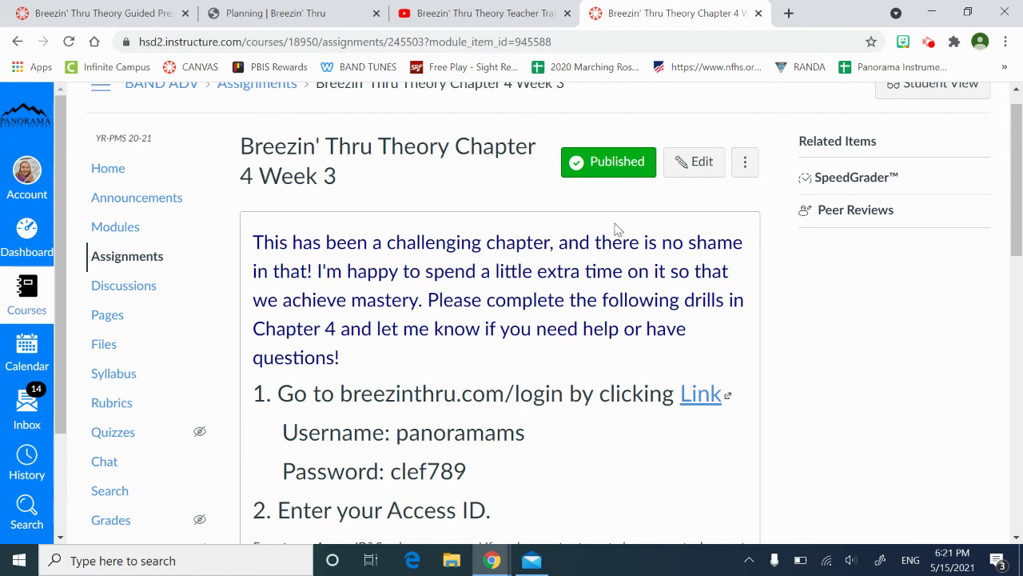
click(141, 20)
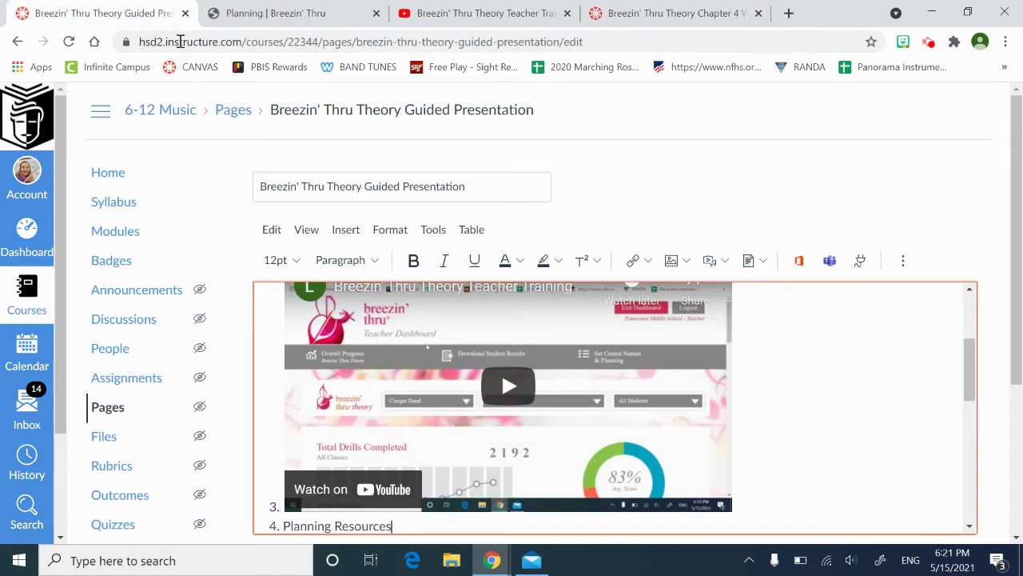
click(692, 23)
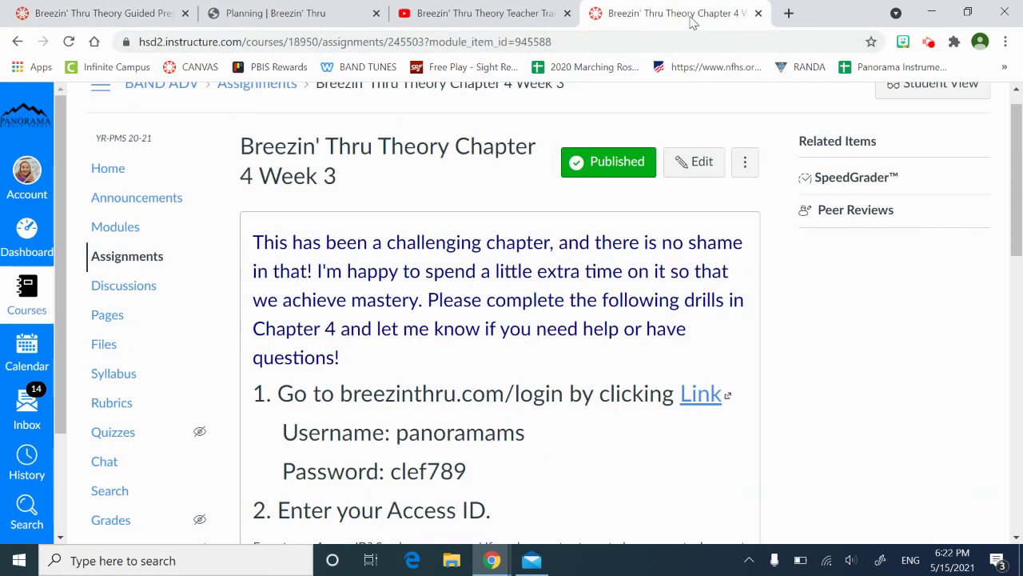